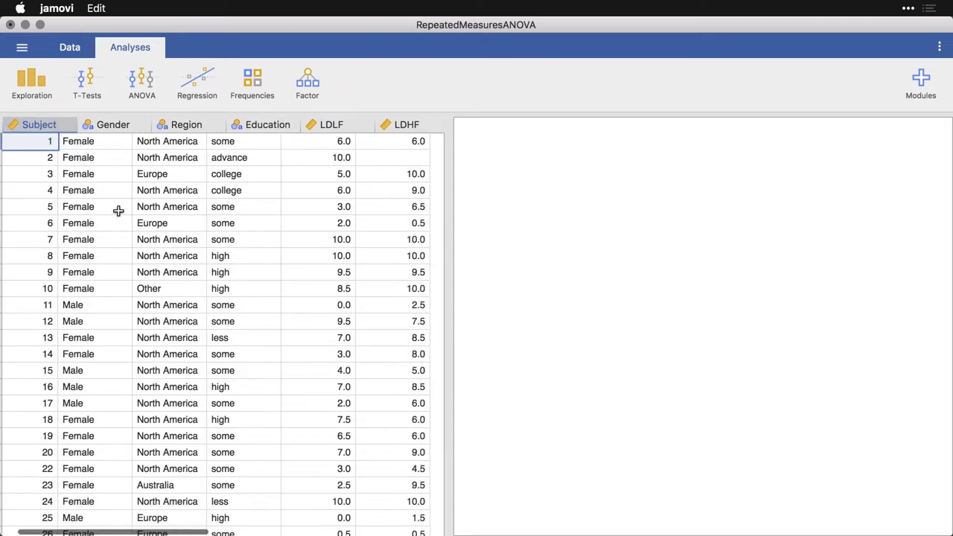
Scroll the data grid right until the HDLF and HDHF rating columns are visible.
scroll(118, 210, "right", 5)
scroll(118, 211, "right", 1)
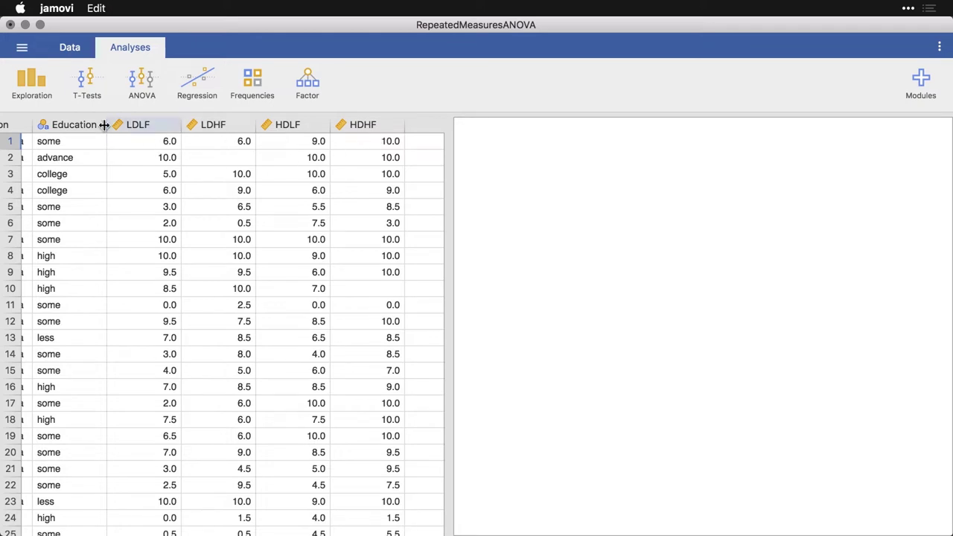
Create an Exploration > Descriptives analysis of the four ratings LDLF, LDHF, HDLF and HDHF.
left_click(32, 90)
left_click(33, 124)
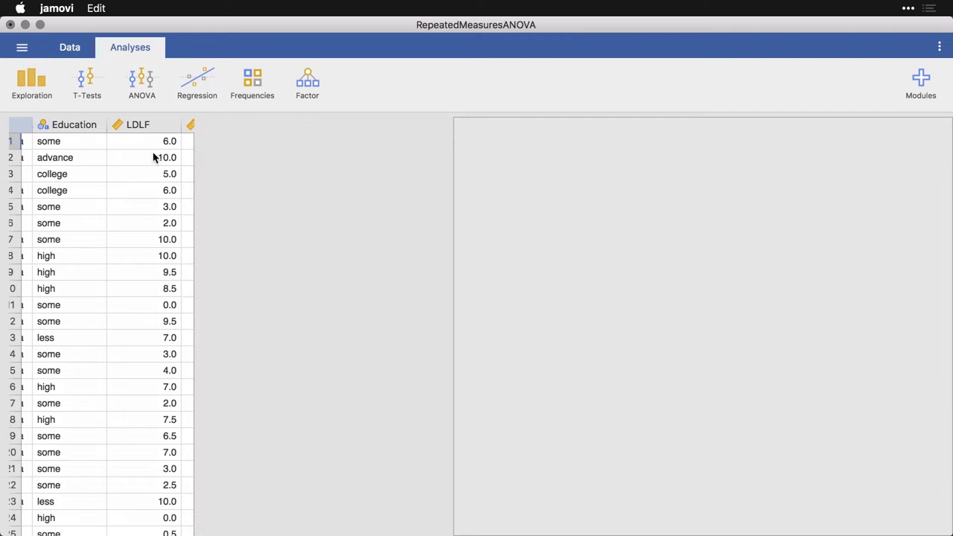
left_click(85, 225)
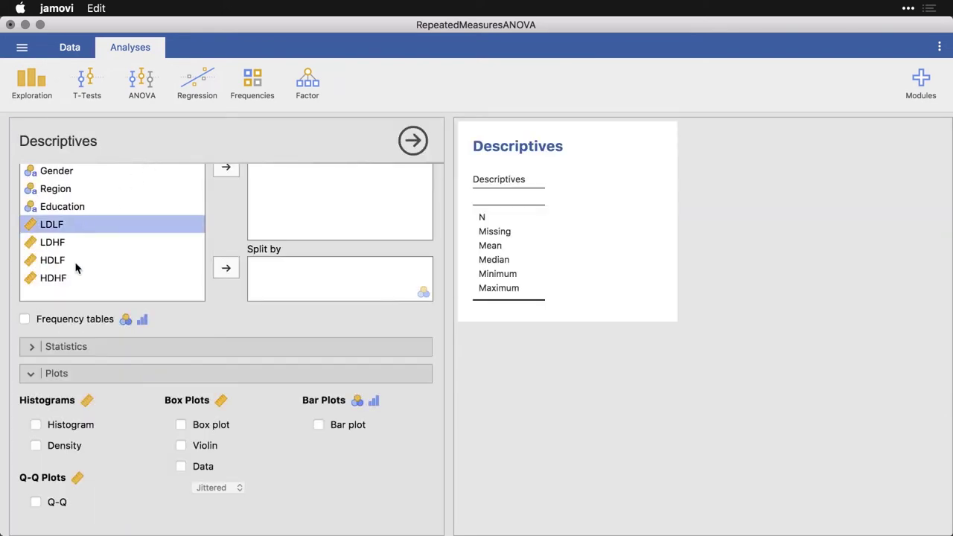
left_click(72, 277, "shift")
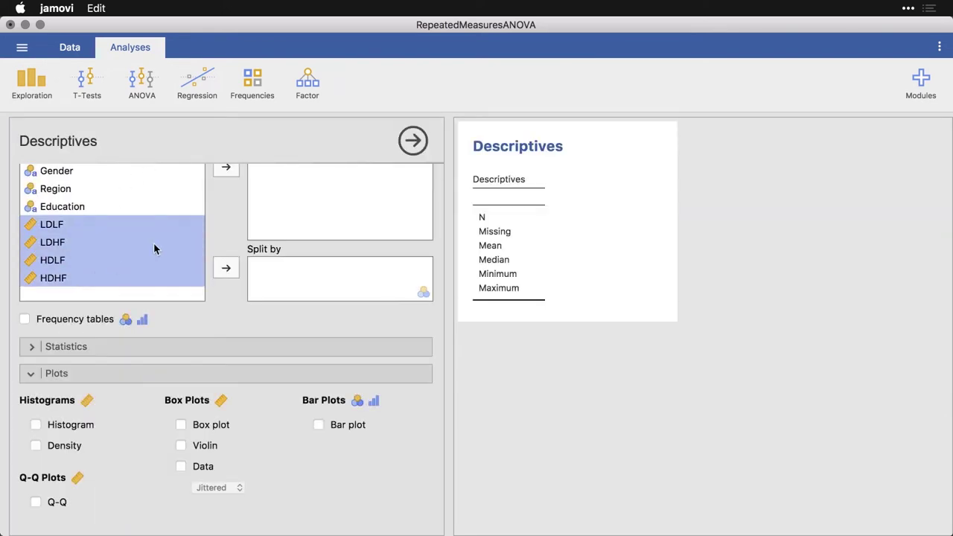
left_click(225, 167)
scroll(277, 240, "up", 2)
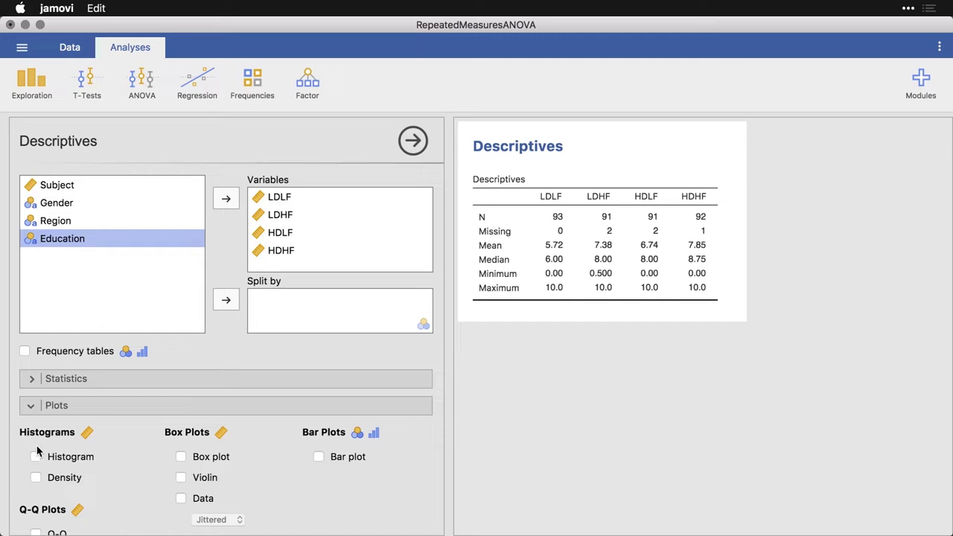
Turn on Density histograms and scroll through the density plot for each of the four ratings.
left_click(35, 477)
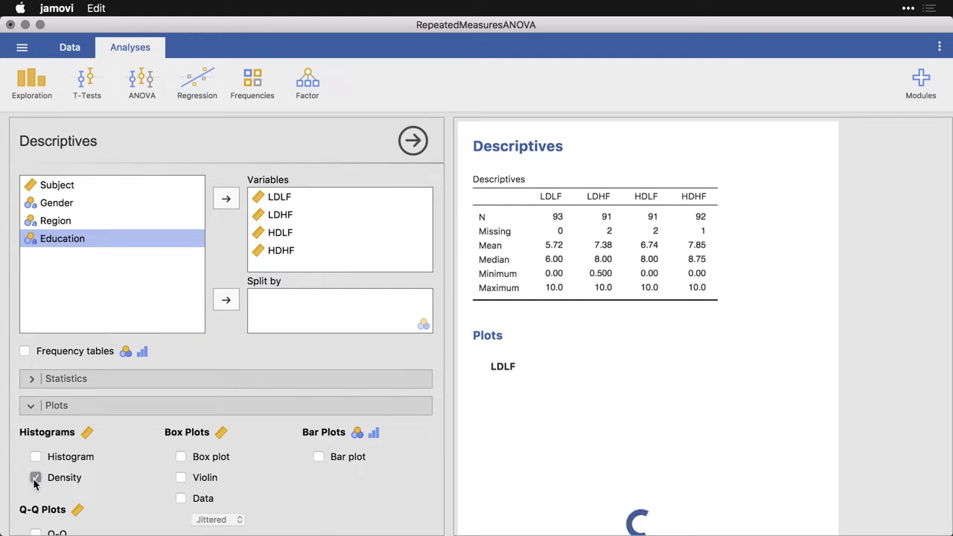
scroll(858, 348, "down", 5)
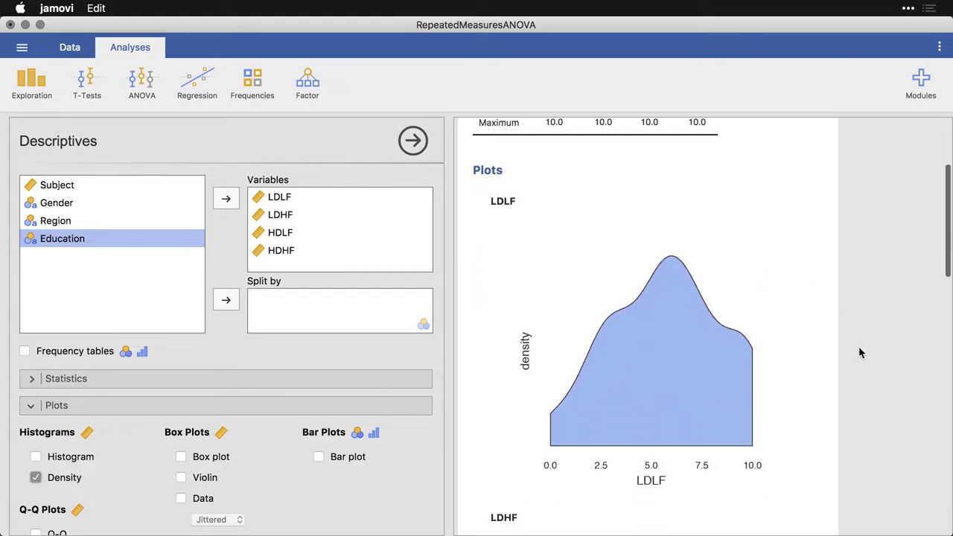
scroll(858, 353, "down", 1)
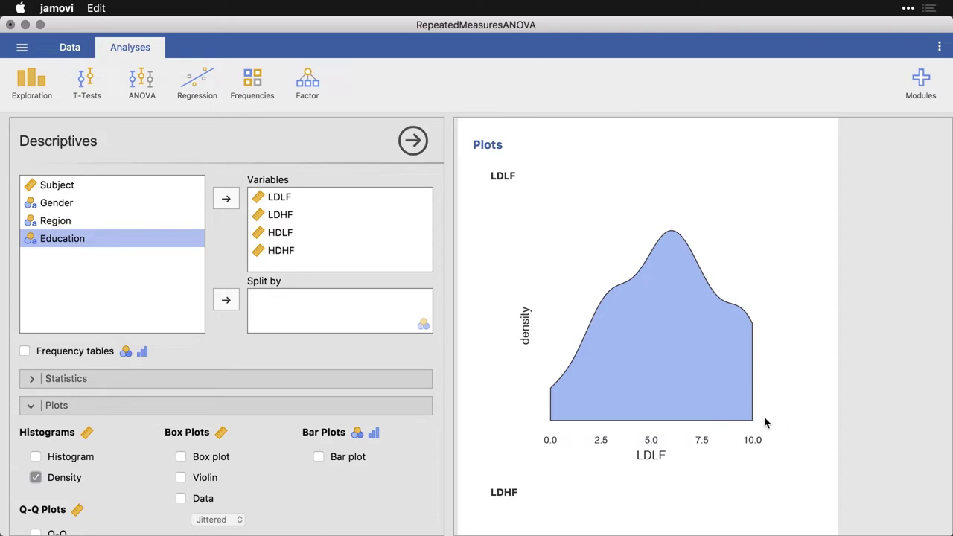
scroll(596, 458, "down", 1)
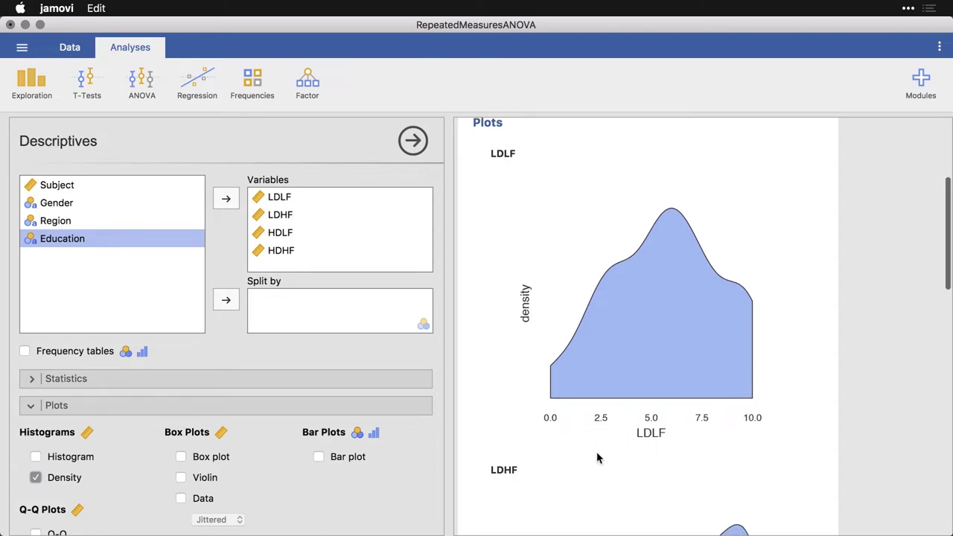
scroll(596, 458, "down", 8)
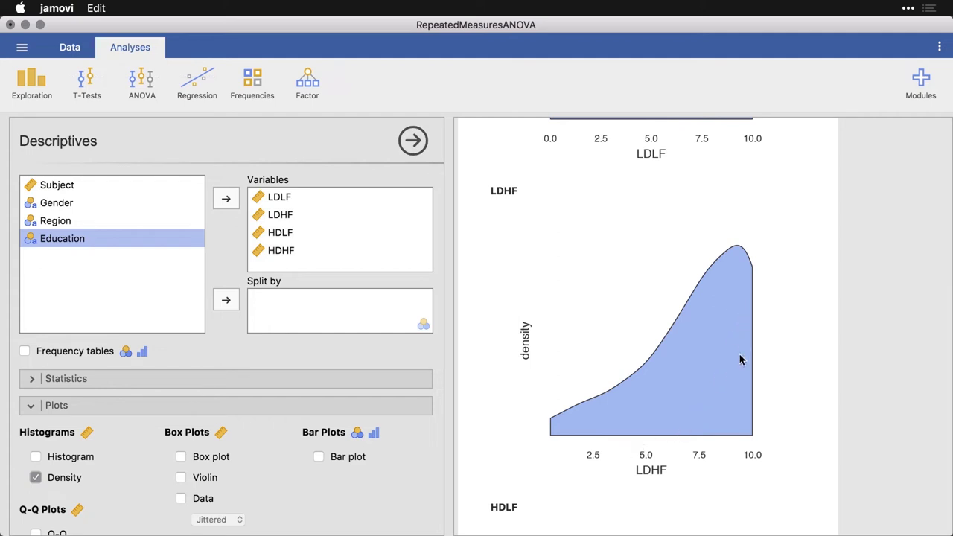
scroll(782, 467, "down", 8)
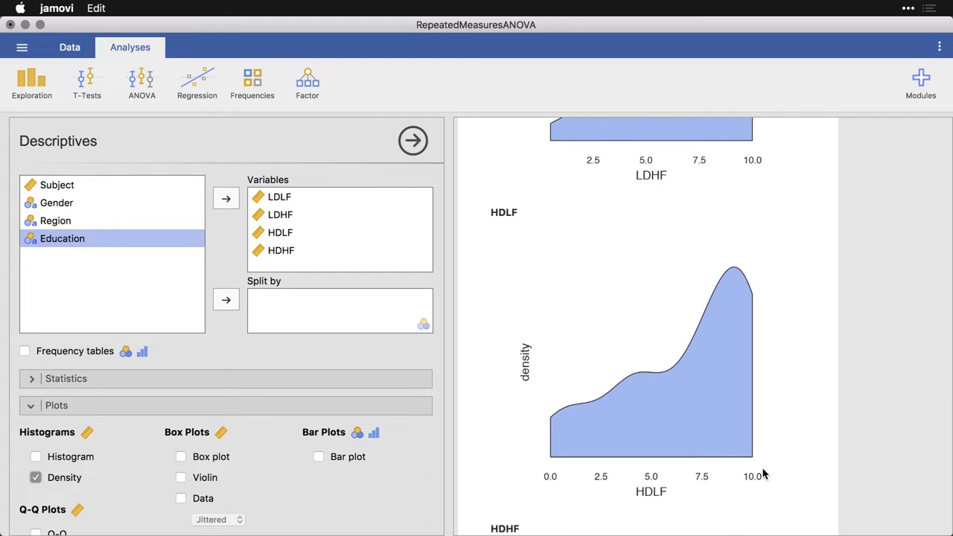
scroll(762, 439, "down", 8)
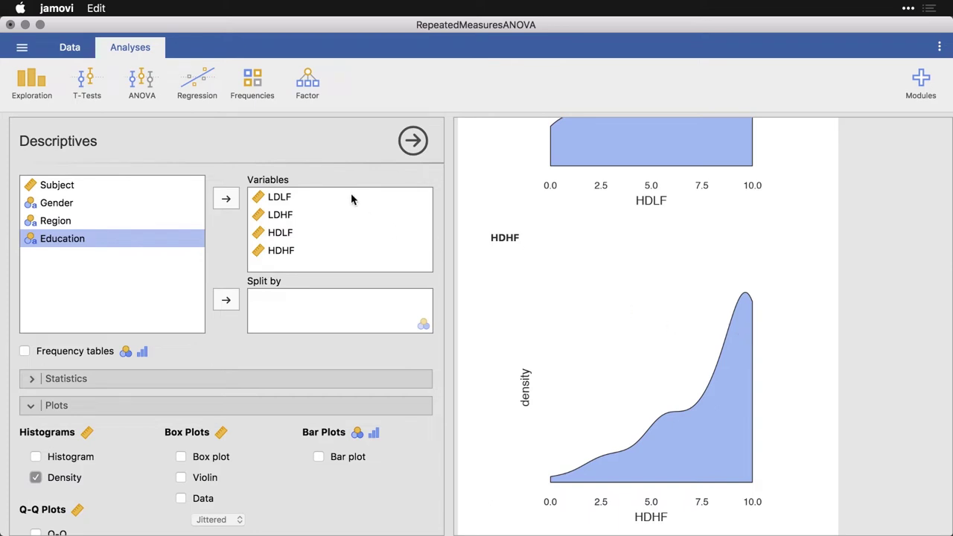
Choose Repeated Measures ANOVA from the ANOVA menu.
left_click(150, 83)
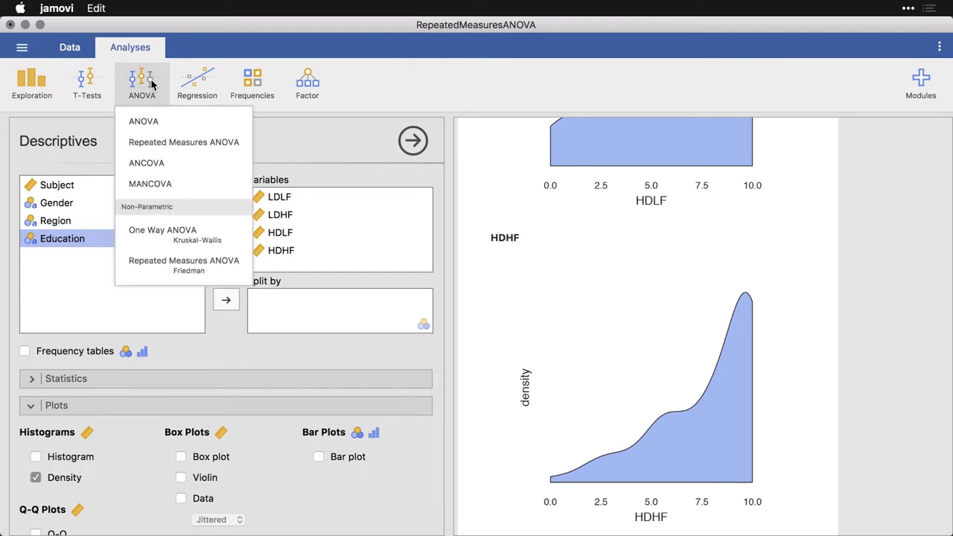
left_click(187, 145)
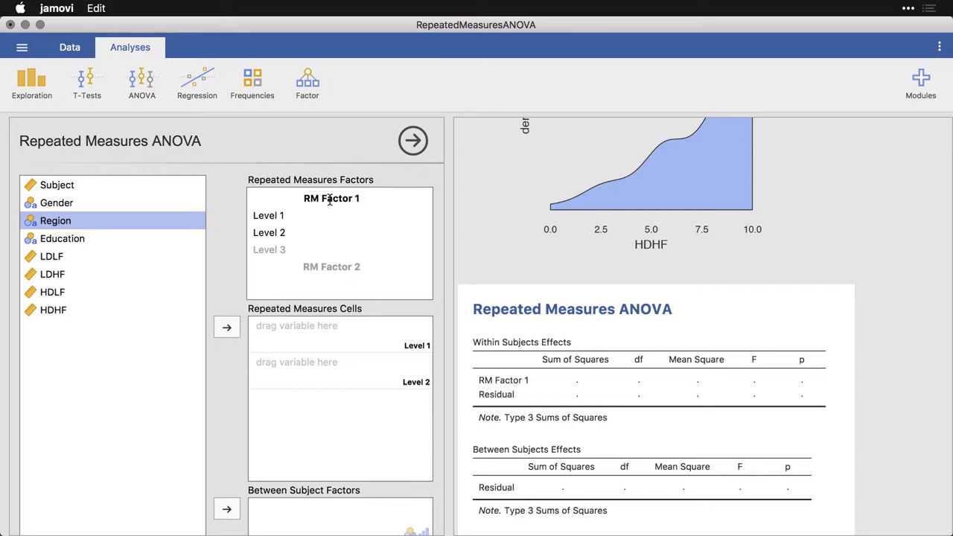
Rename RM Factor 1 to Disgust, with levels Low Disgust and High Disgust.
left_click(330, 199)
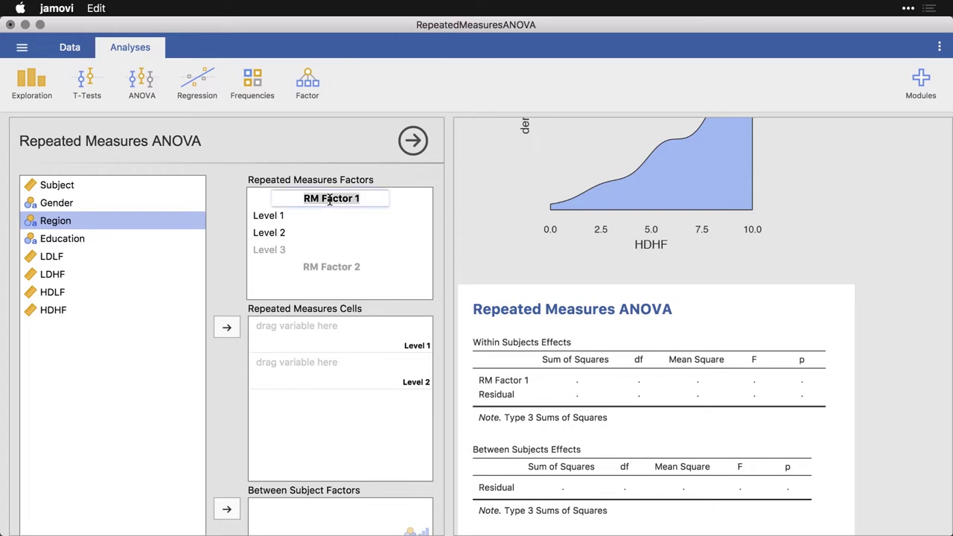
type("Disgust")
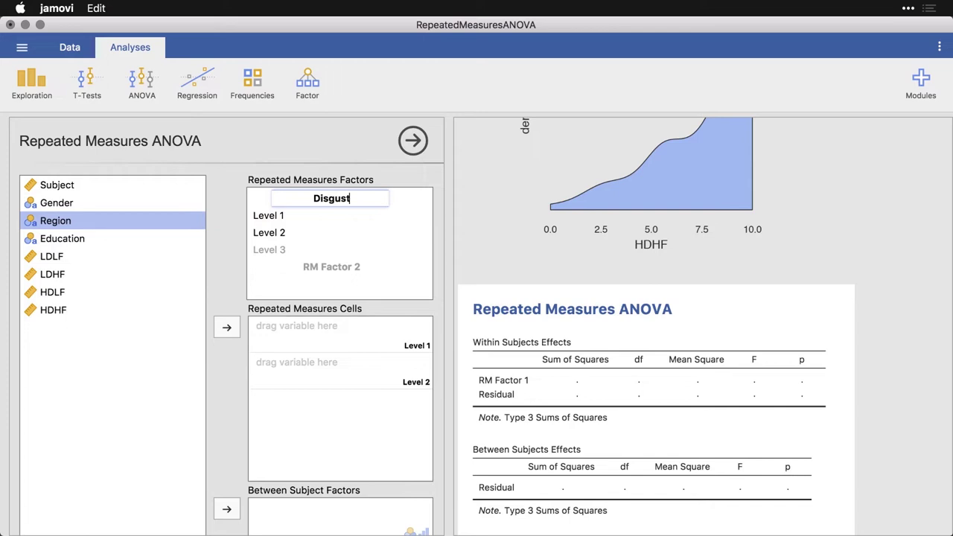
key("Return")
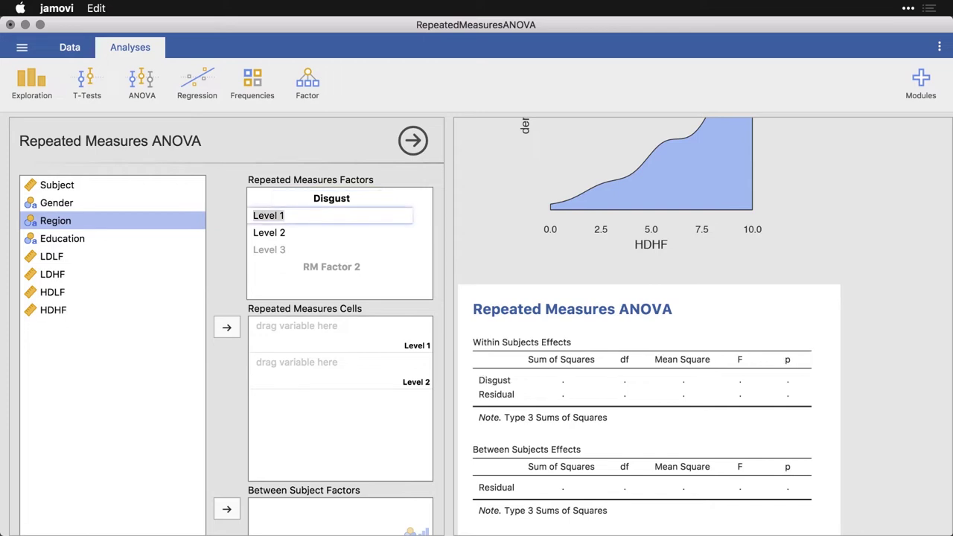
type("Low Disgust")
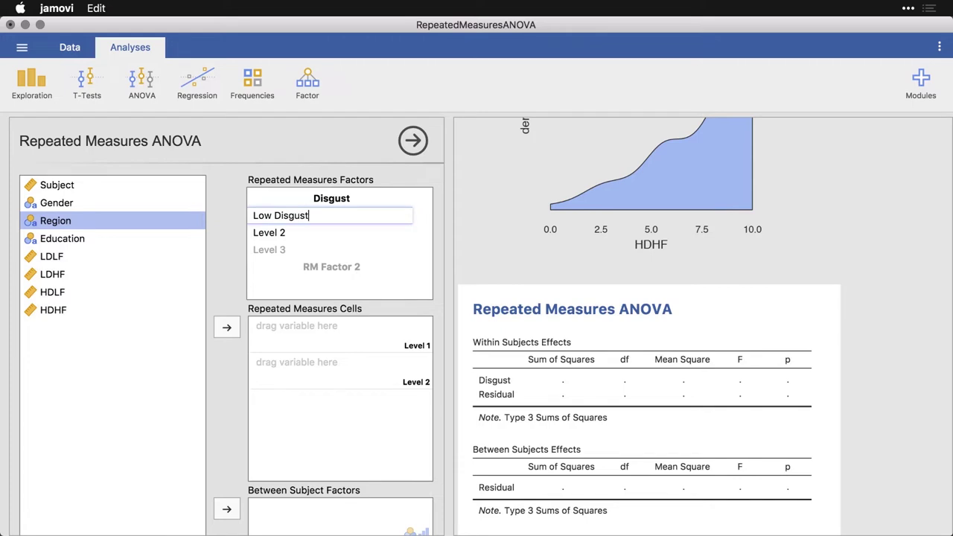
key("Return")
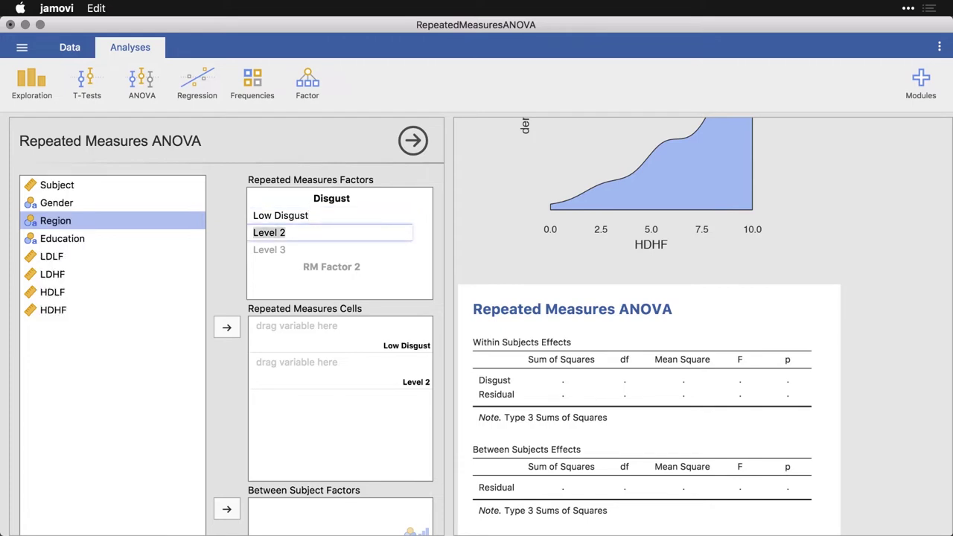
type("High Disgust")
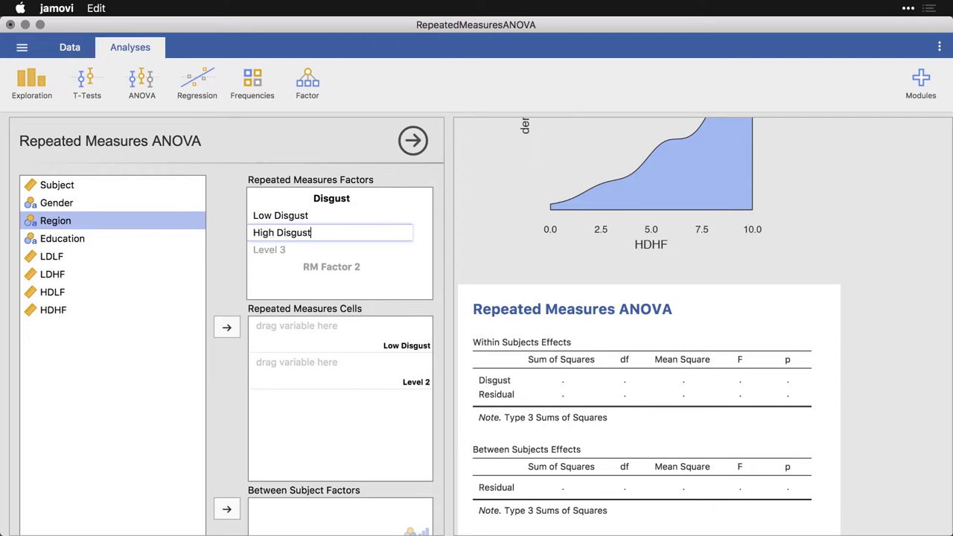
key("Return")
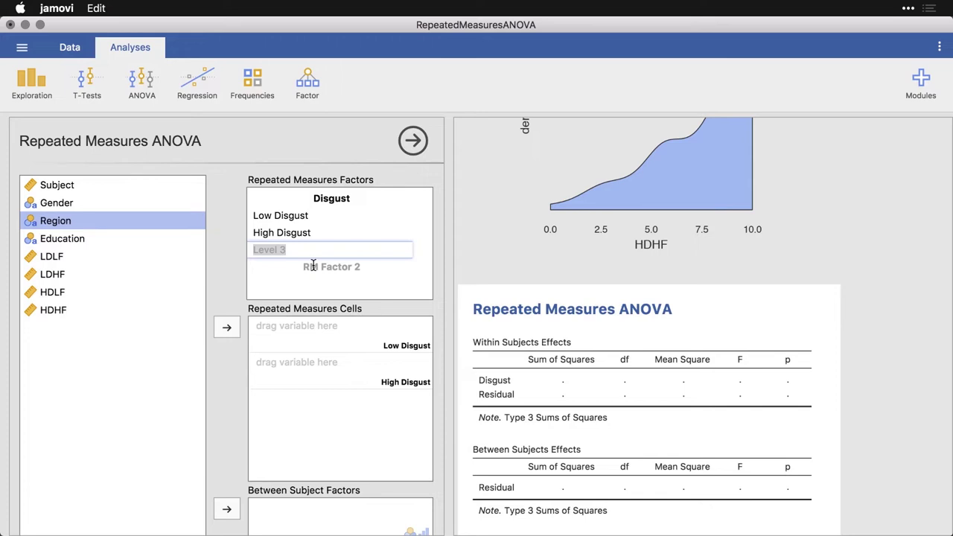
left_click(332, 265)
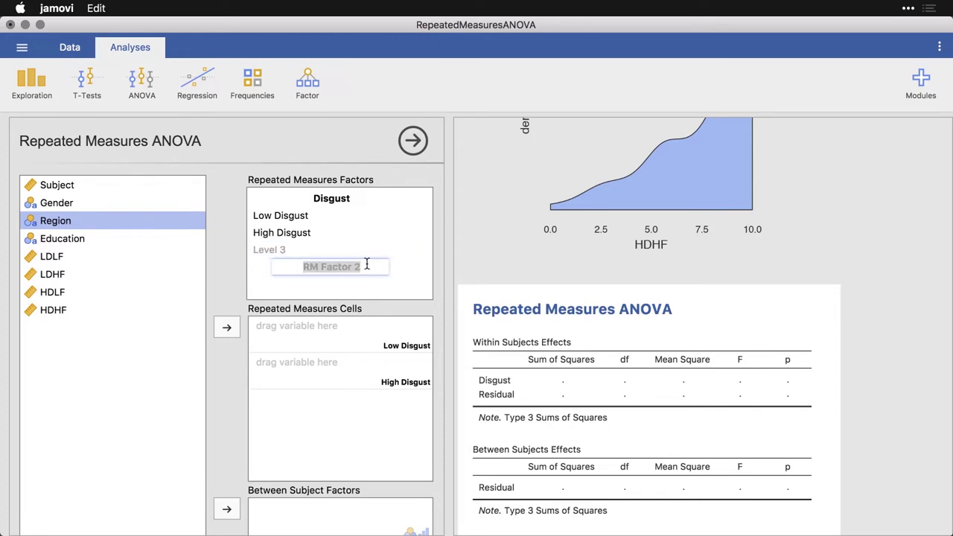
Name the second factor Fright, with levels Low Fright and High Fright.
type("Fright")
key("Return")
type("Low F")
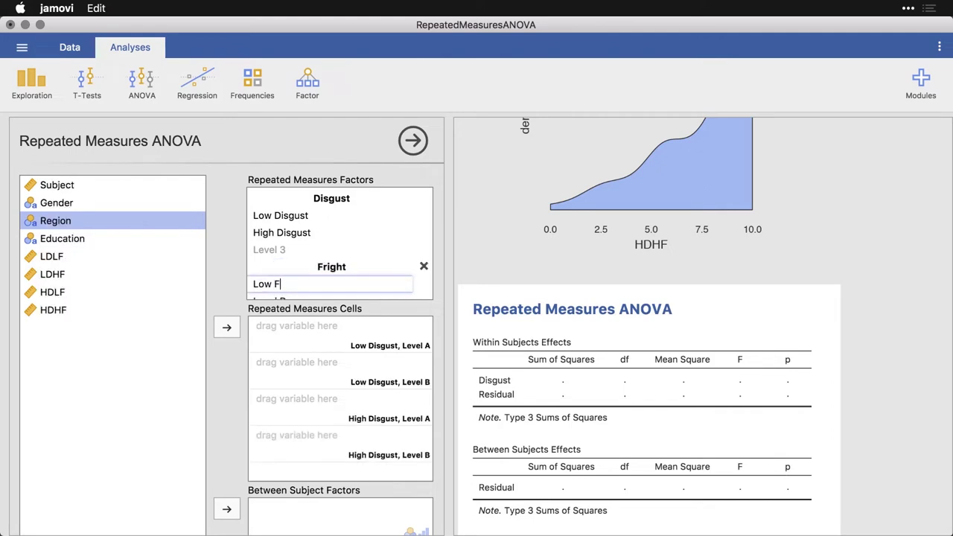
type("right")
key("Return")
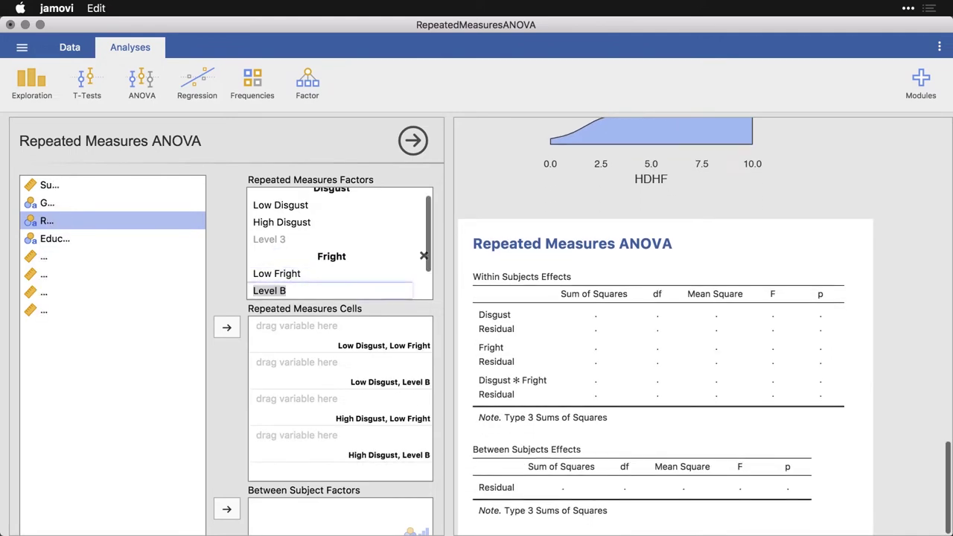
type("High Frigh")
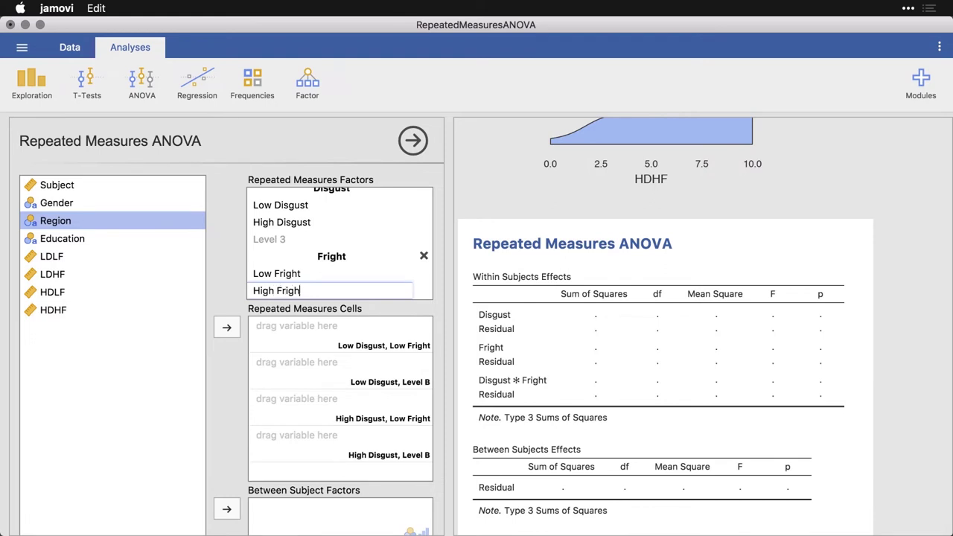
type("t")
key("Return")
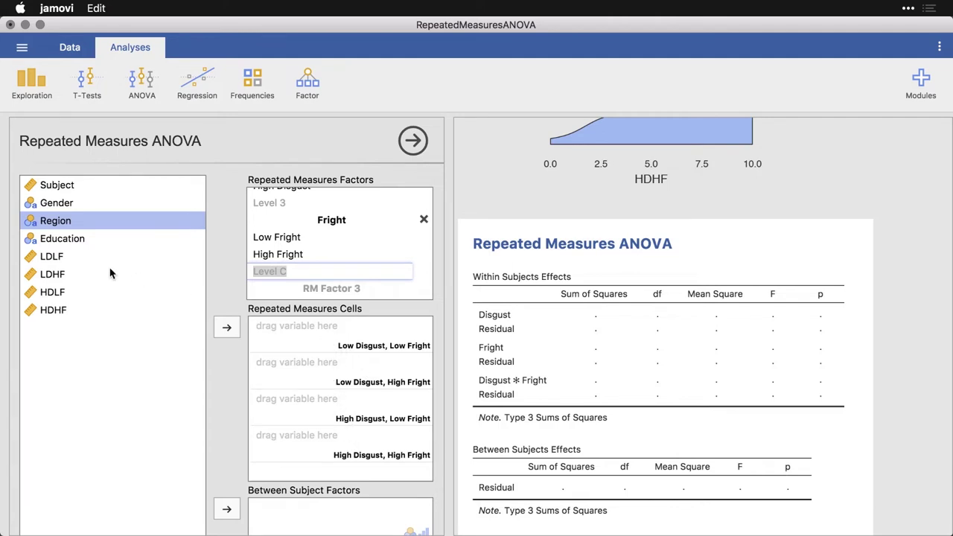
left_click(78, 259)
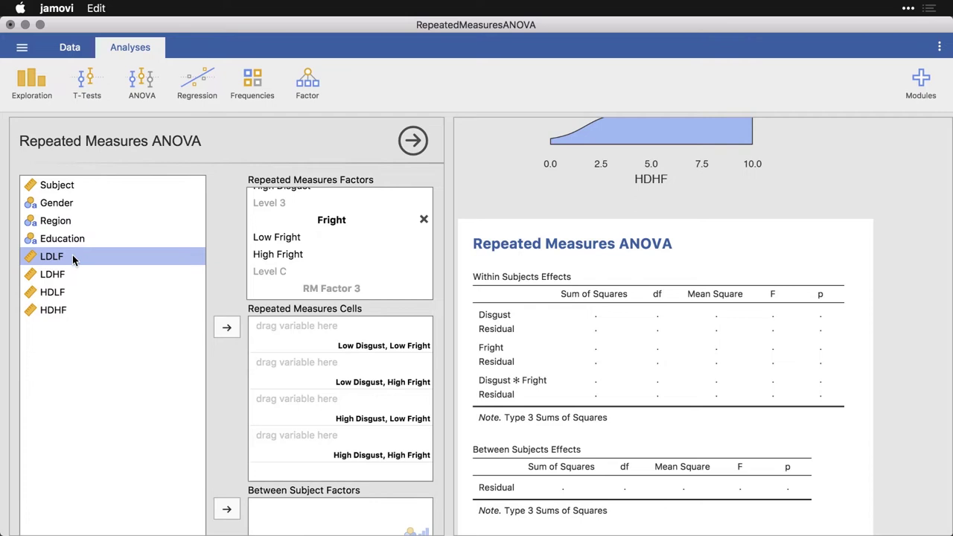
Drag LDLF, LDHF, HDLF and HDHF into their matching Disgust × Fright cells.
left_click_drag(65, 259, 295, 339)
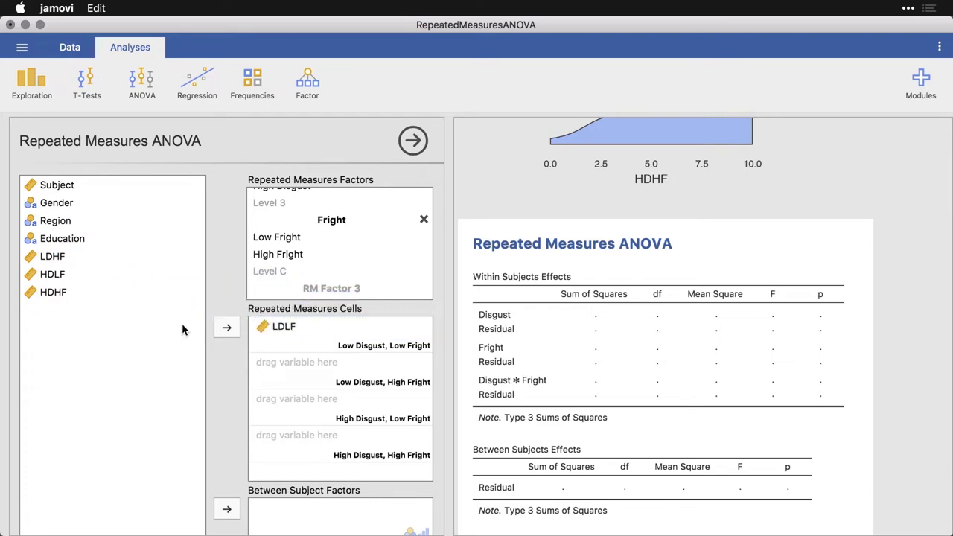
left_click(59, 257)
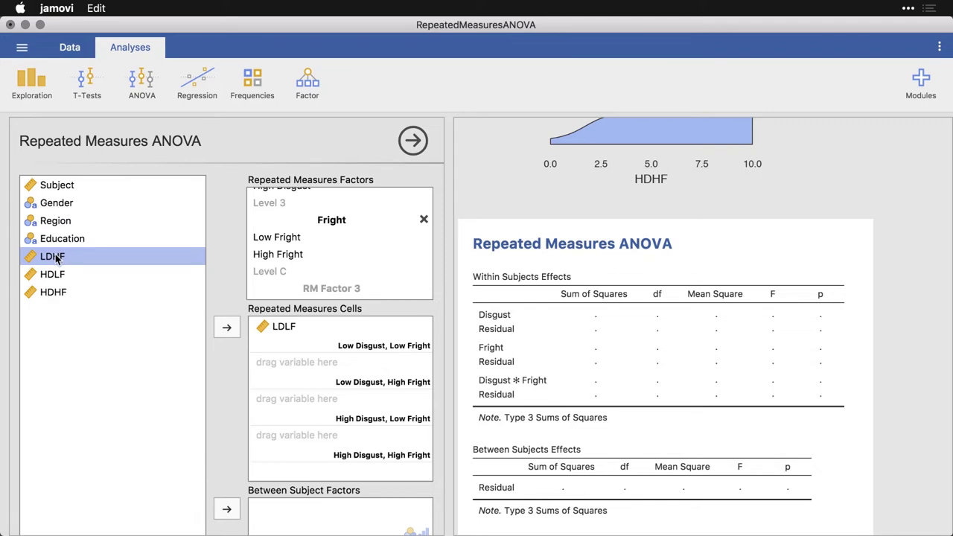
left_click_drag(58, 258, 293, 376)
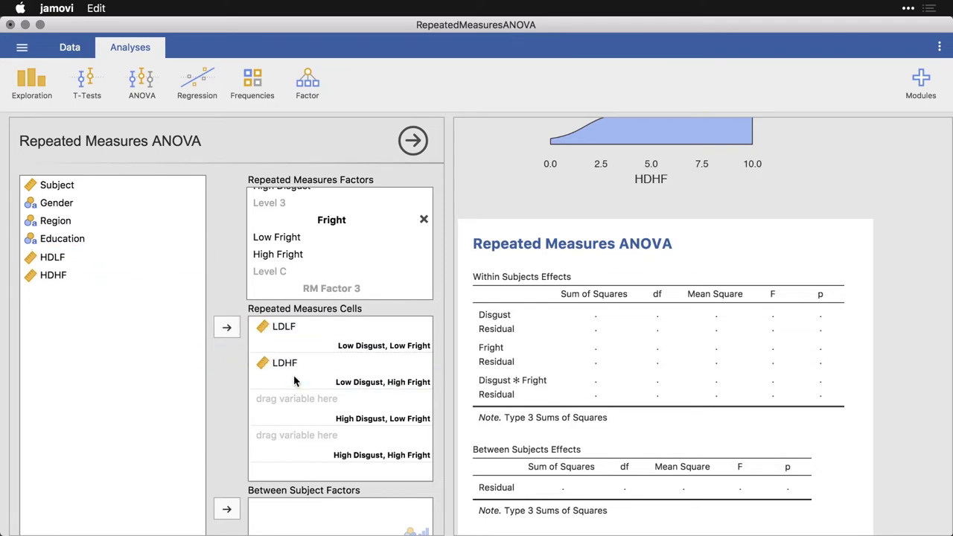
left_click(62, 259)
left_click_drag(62, 259, 305, 410)
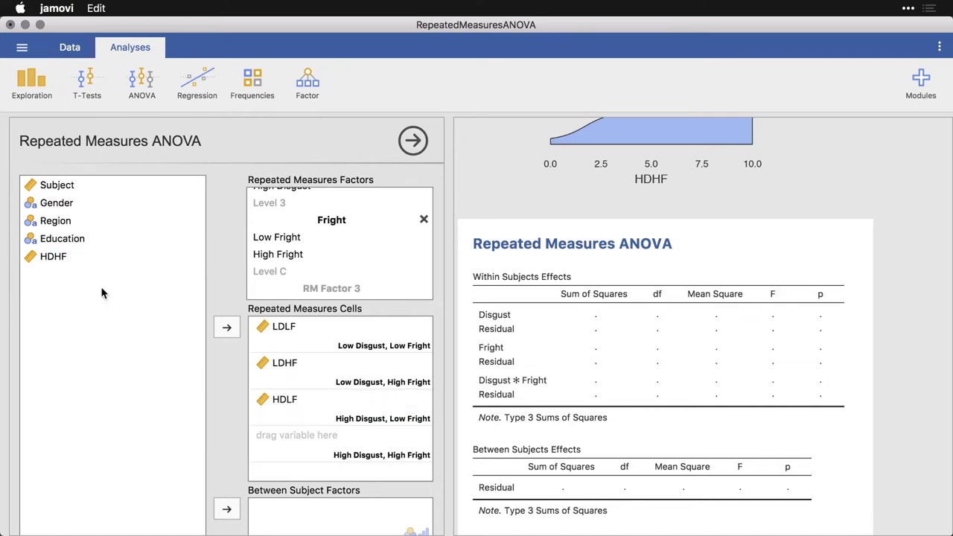
left_click(70, 257)
left_click_drag(71, 256, 303, 449)
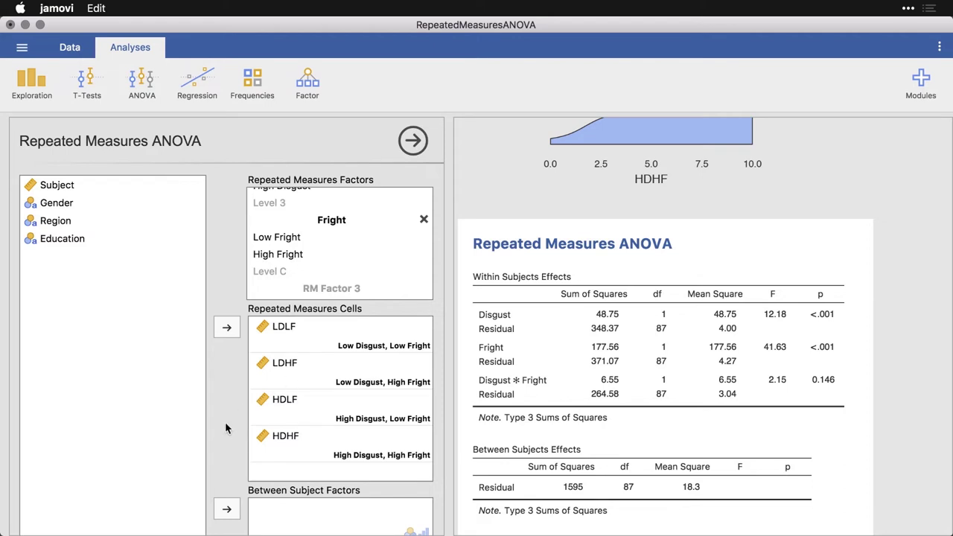
Tick partial η² under Effect Size.
scroll(222, 432, "down", 6)
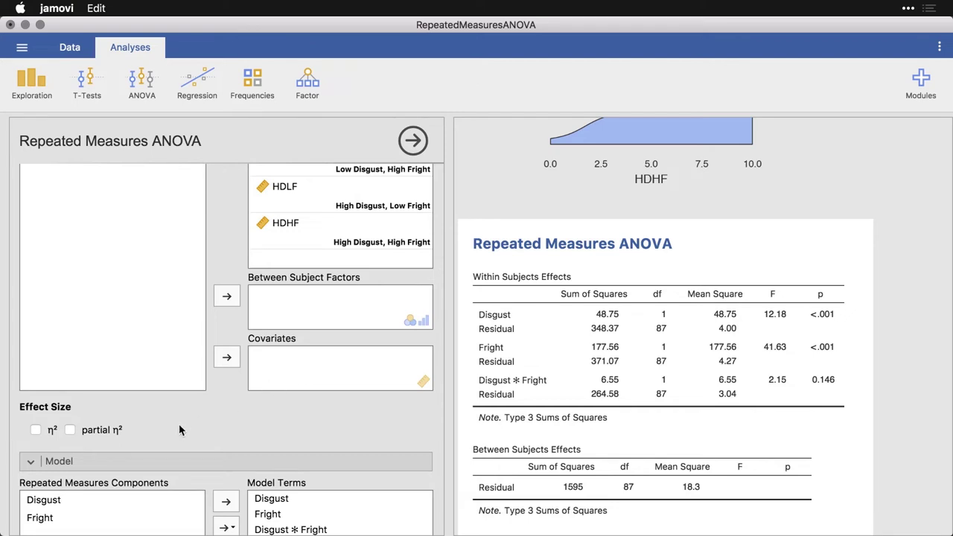
left_click(70, 432)
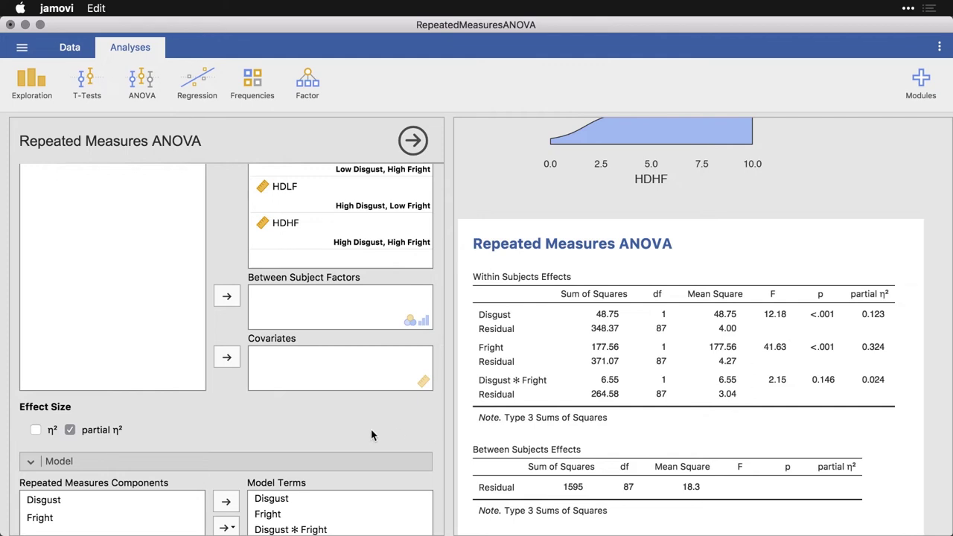
Under Assumption Checks, enable Sphericity tests and Levene's equality of variances test.
scroll(316, 420, "down", 3)
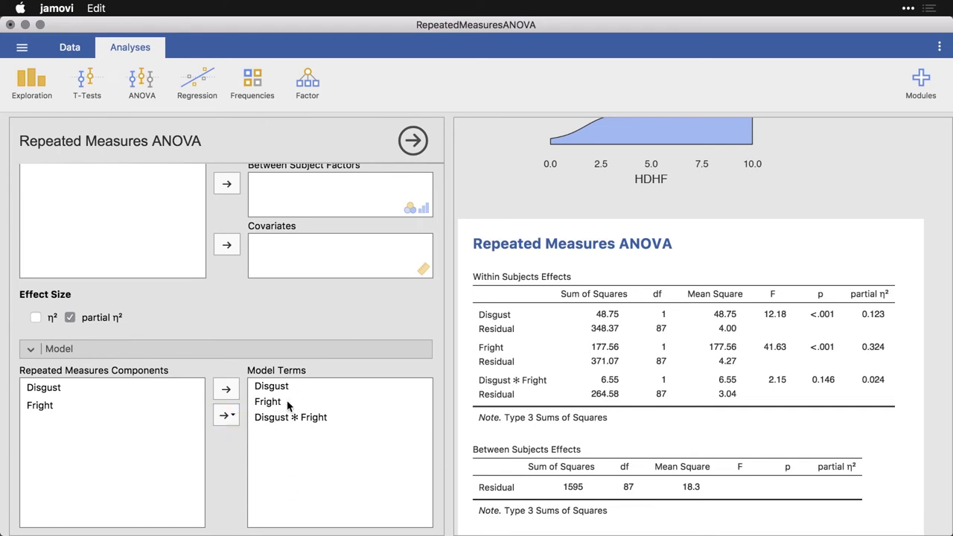
left_click(30, 349)
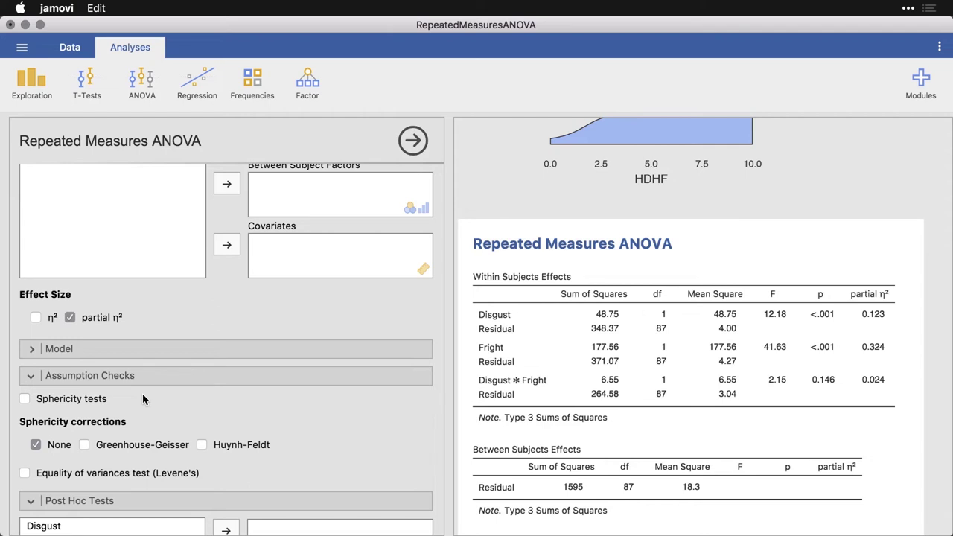
left_click(25, 399)
scroll(737, 442, "down", 5)
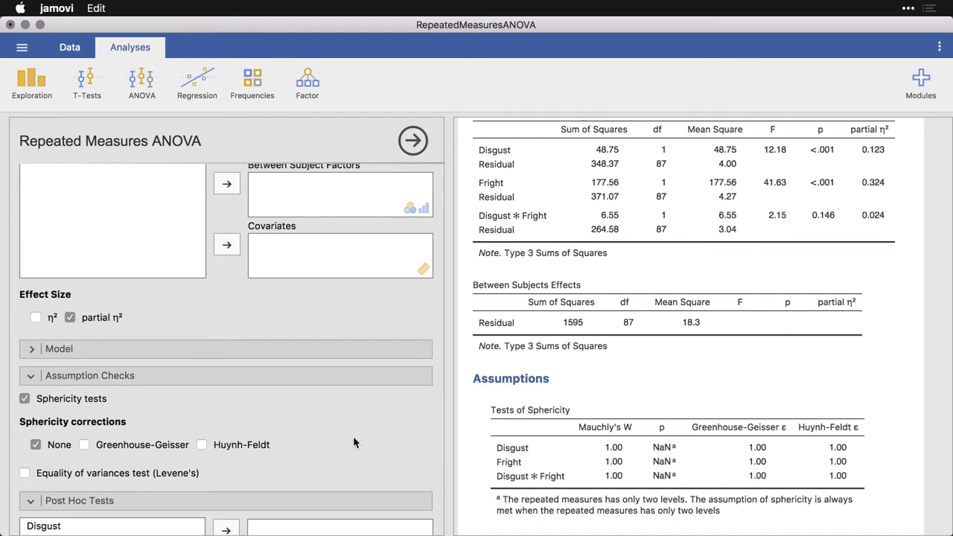
scroll(353, 443, "down", 4)
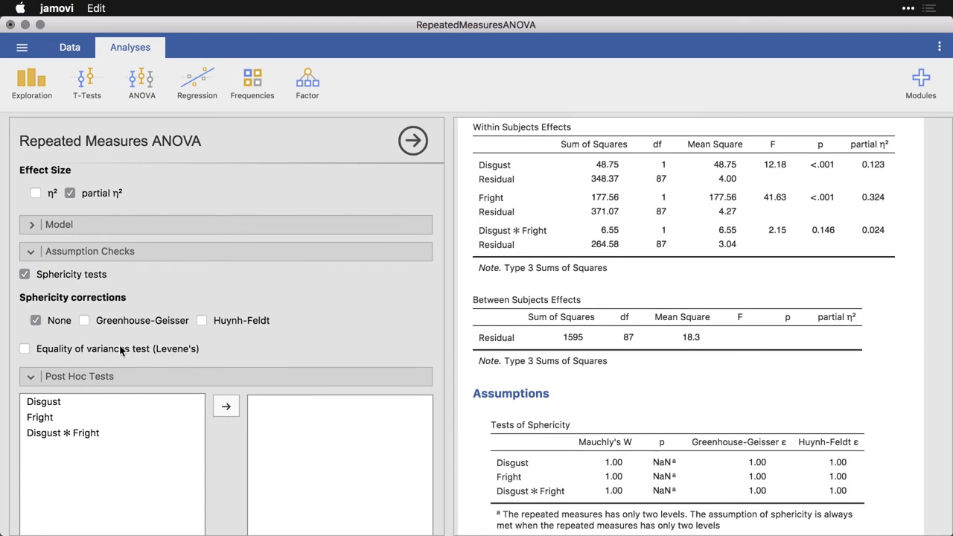
left_click(30, 348)
scroll(699, 387, "down", 5)
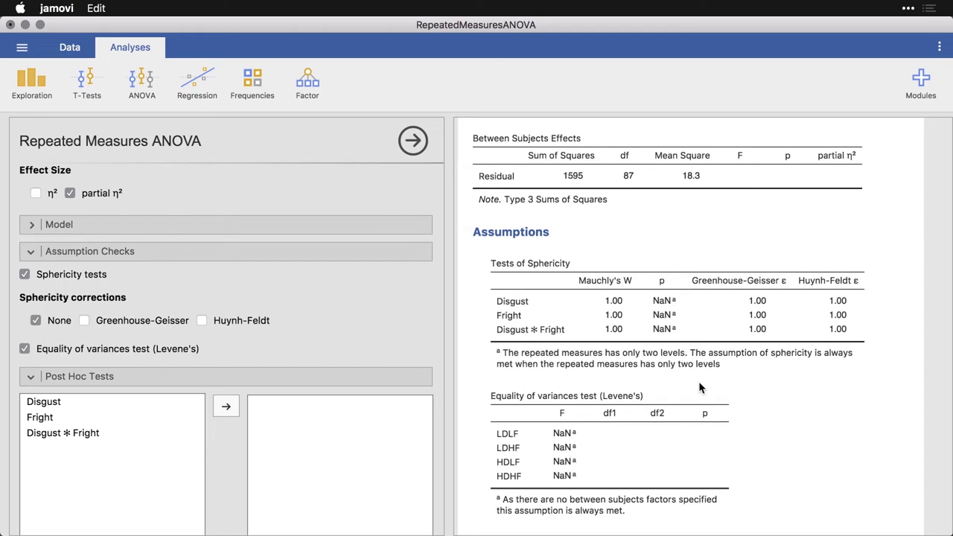
Run Tukey post hoc tests on Disgust, Fright and Disgust ✻ Fright, then review the comparisons.
scroll(278, 340, "down", 5)
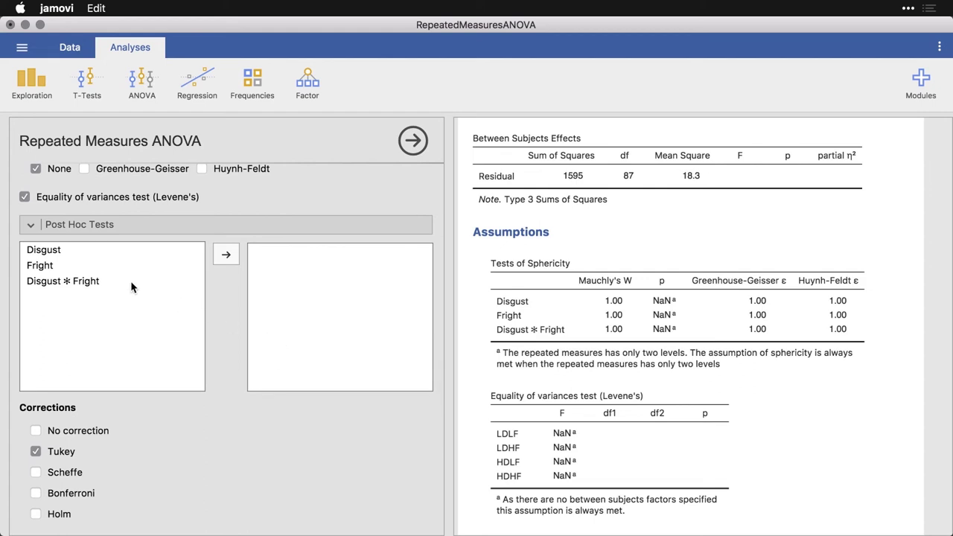
left_click(83, 255)
left_click(92, 286, "shift")
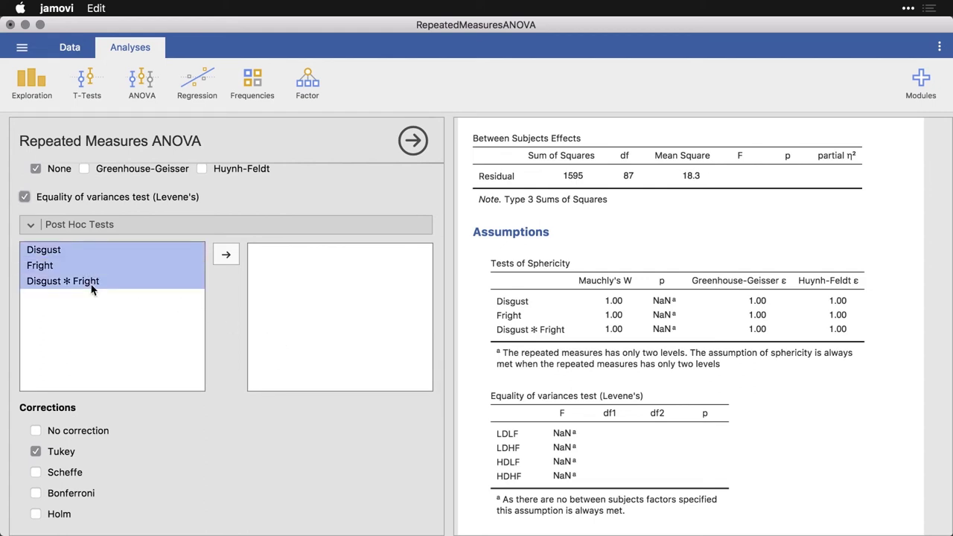
left_click(222, 256)
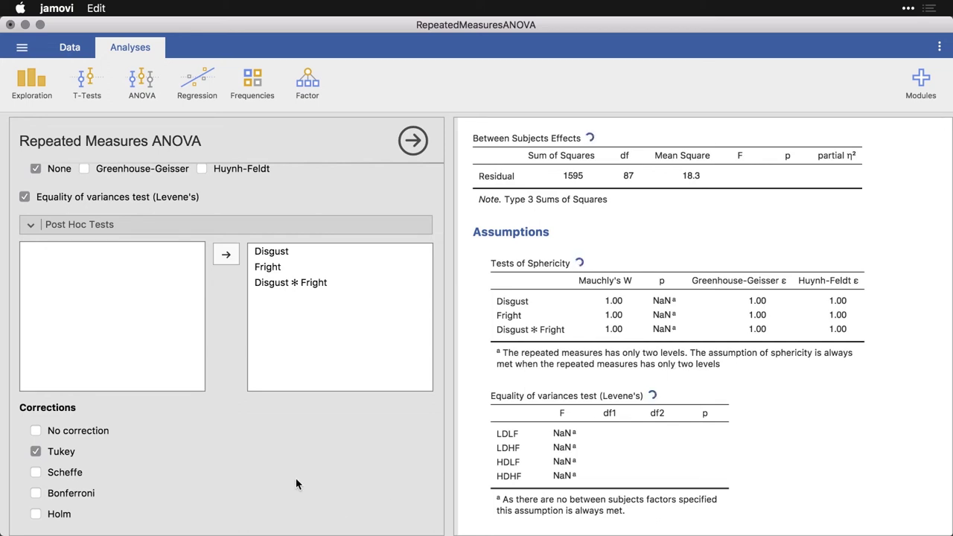
scroll(295, 483, "down", 3)
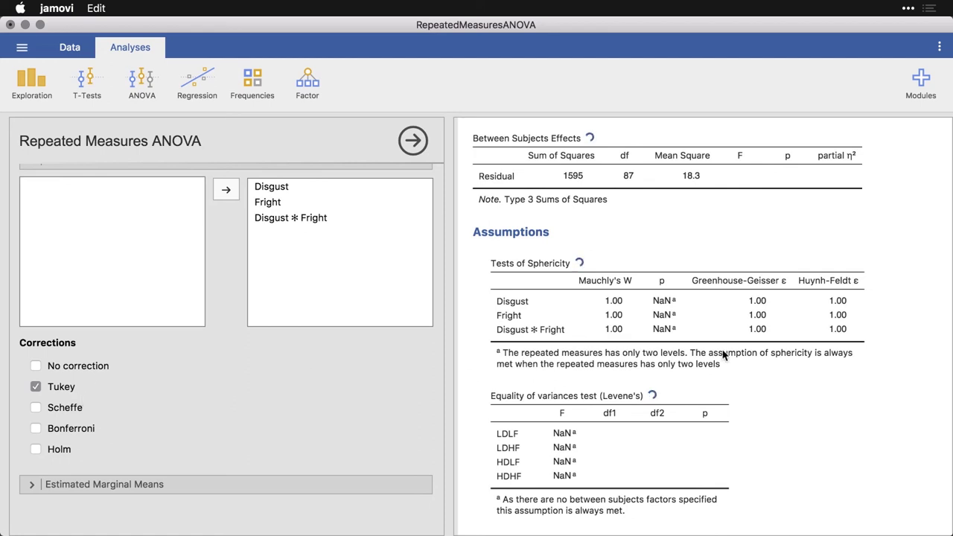
scroll(844, 385, "down", 5)
scroll(844, 384, "down", 3)
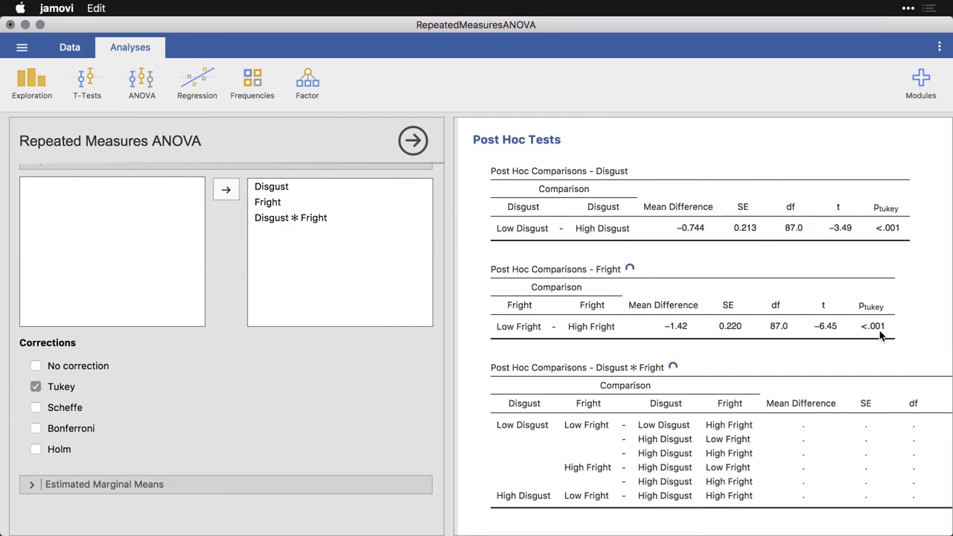
scroll(854, 424, "right", 2)
scroll(854, 428, "right", 4)
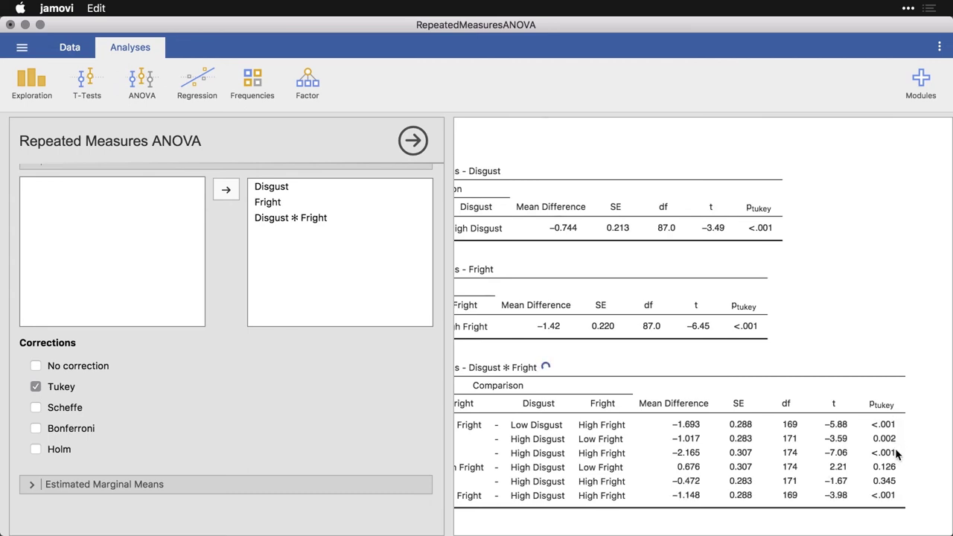
scroll(878, 492, "left", 5)
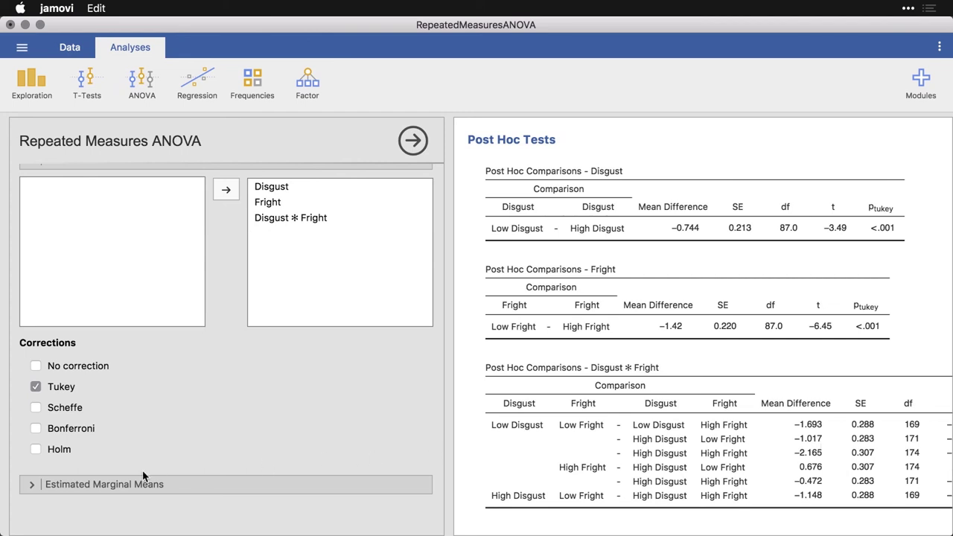
Add Disgust as marginal means Term 1 and Fright as Term 2, with marginal means tables enabled.
left_click(32, 487)
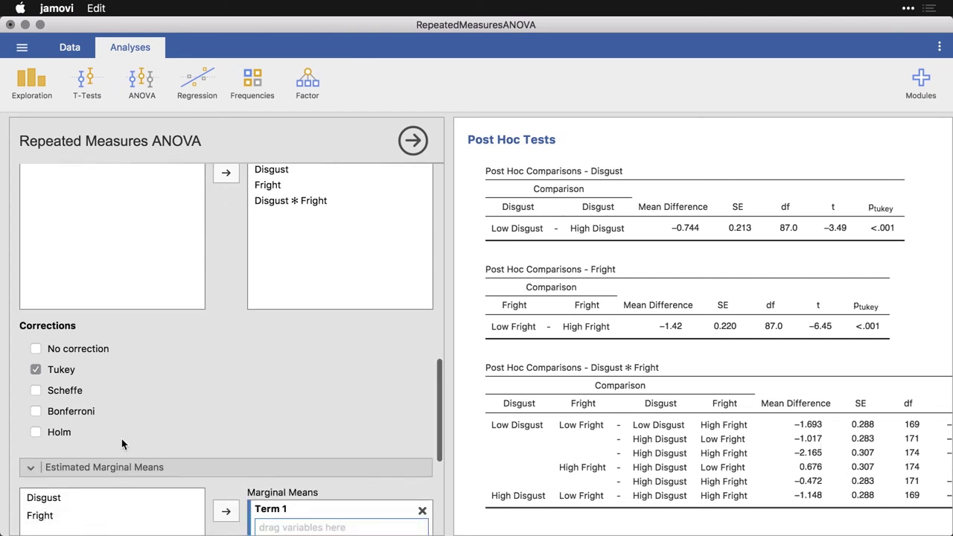
scroll(122, 439, "down", 5)
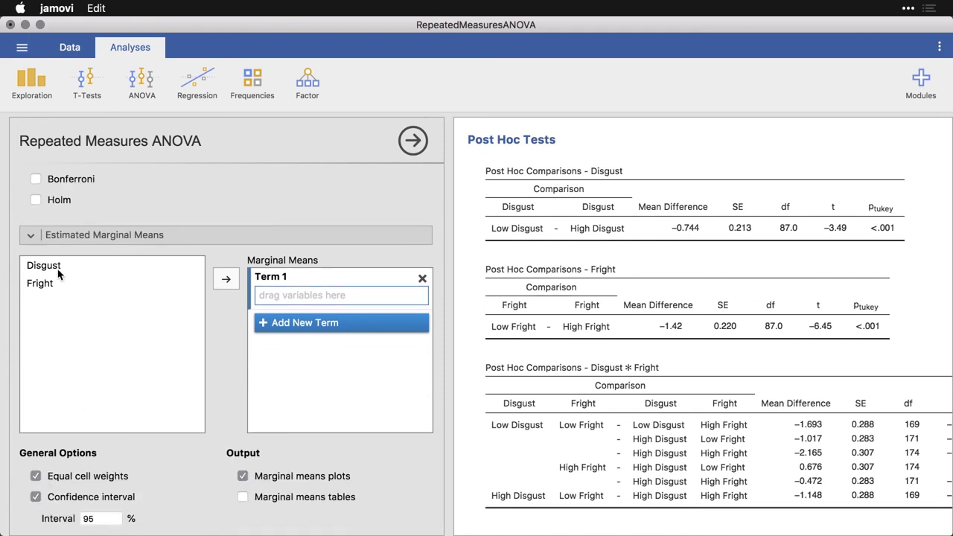
left_click_drag(52, 269, 313, 296)
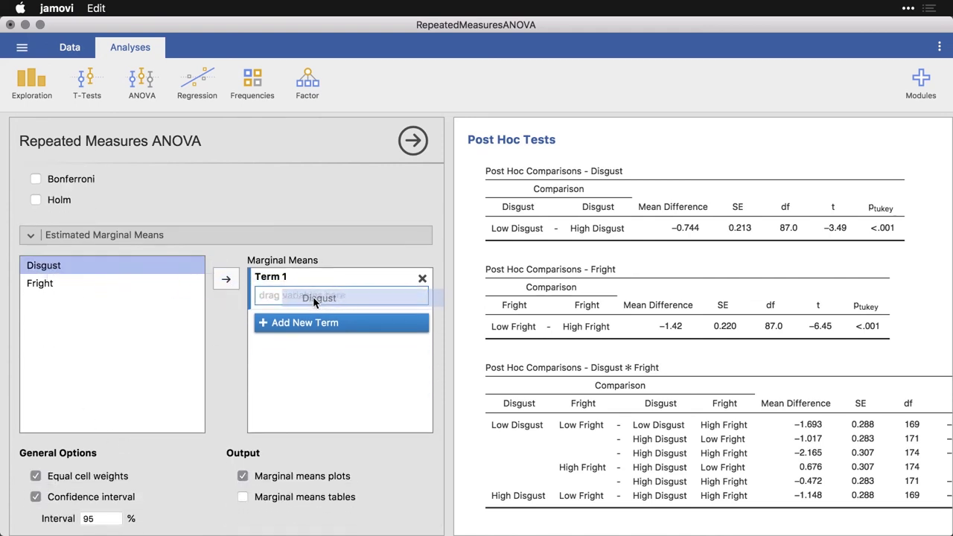
left_click(262, 329)
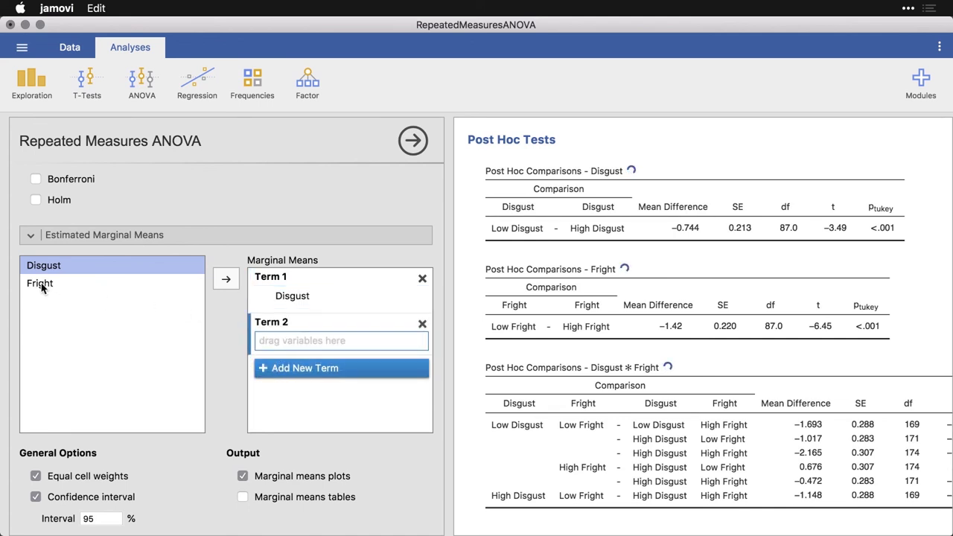
left_click_drag(45, 286, 281, 341)
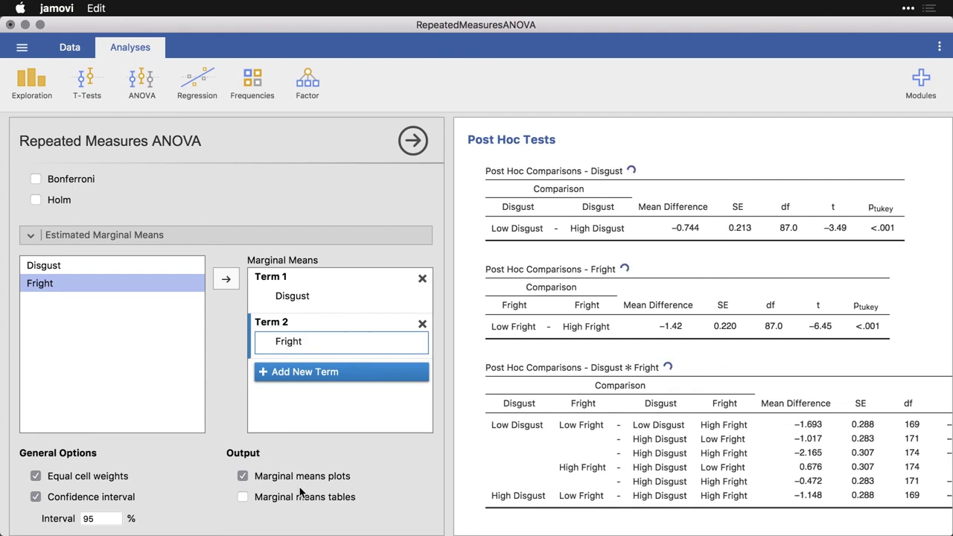
left_click(244, 497)
Scroll the results to review Disgust (6.51, 7.25) and Fright (6.17, 7.59) marginal means plots and tables.
scroll(681, 418, "down", 5)
scroll(681, 418, "down", 4)
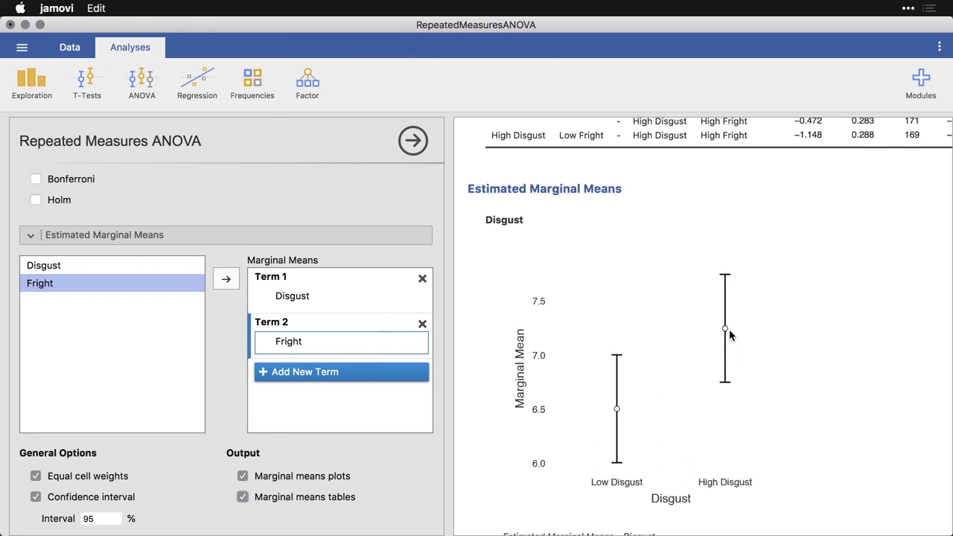
scroll(697, 416, "down", 5)
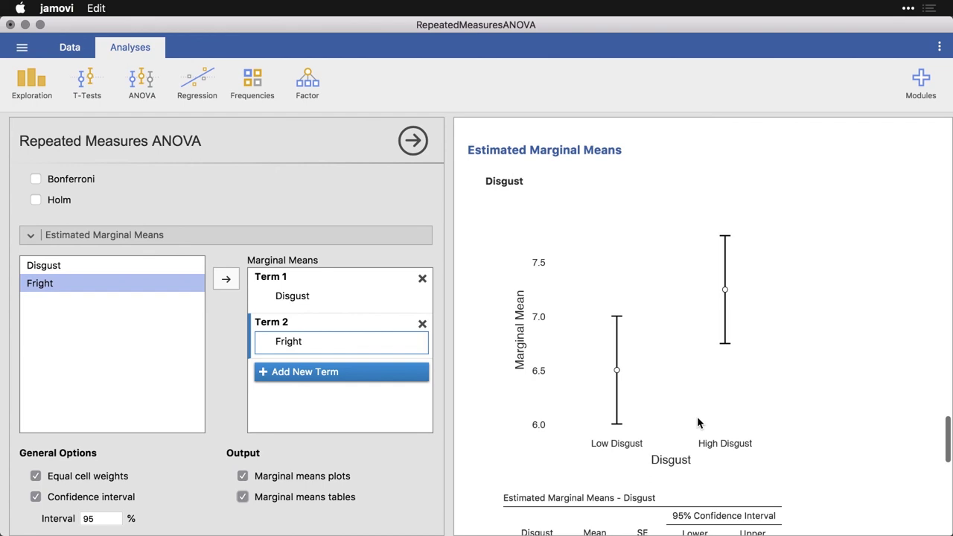
scroll(698, 422, "down", 1)
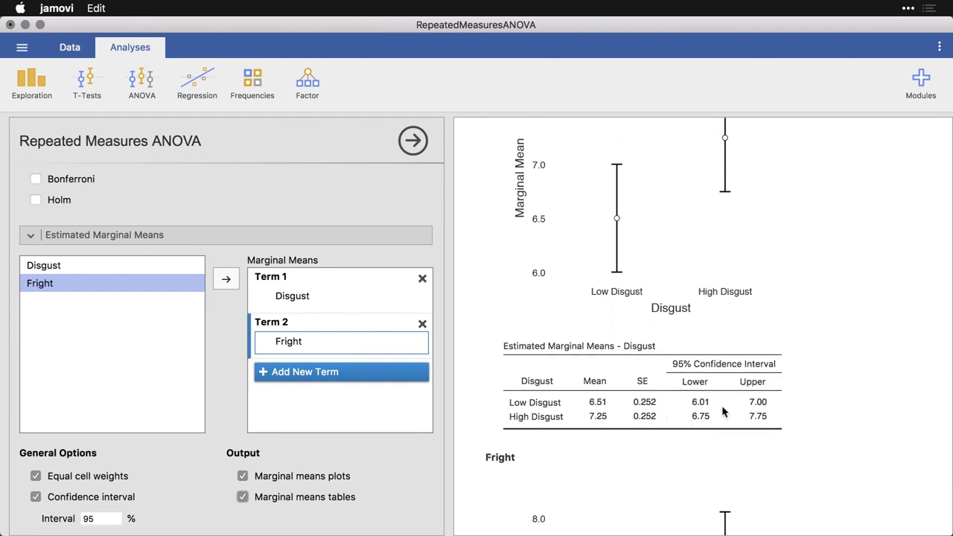
scroll(804, 448, "down", 10)
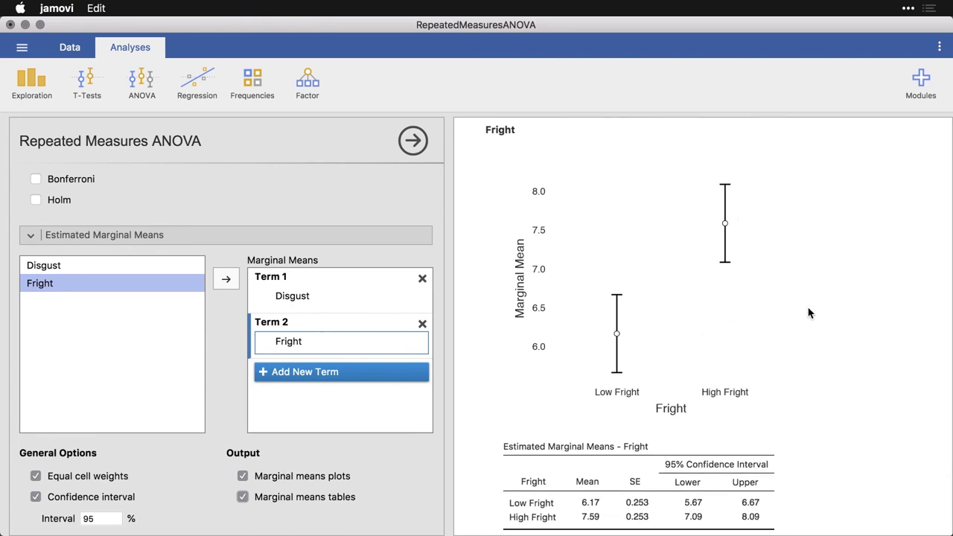
scroll(809, 313, "up", 10)
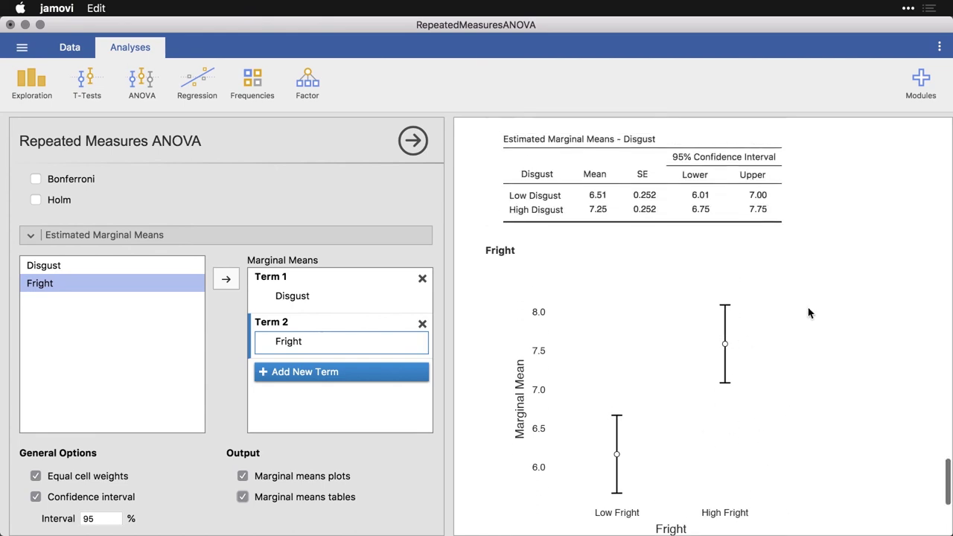
scroll(809, 313, "up", 3)
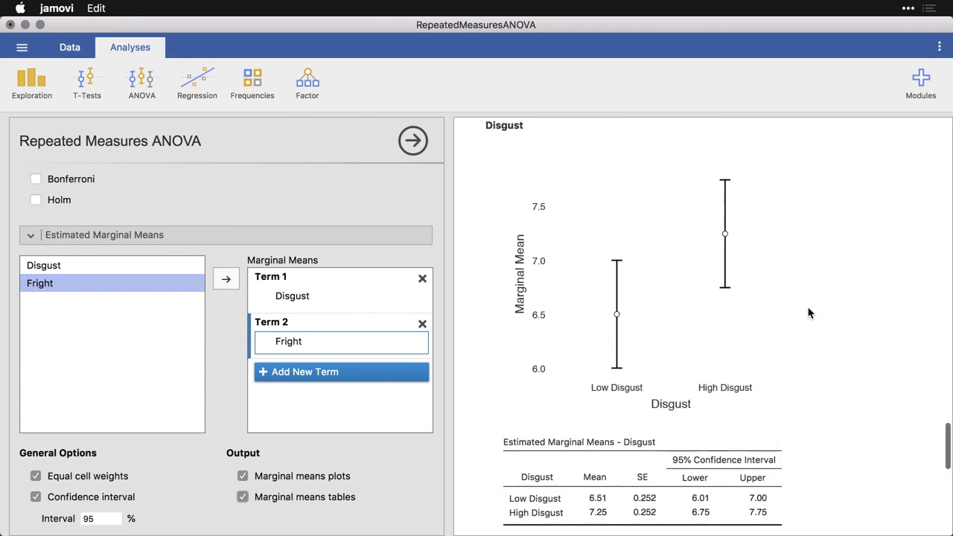
scroll(809, 313, "down", 13)
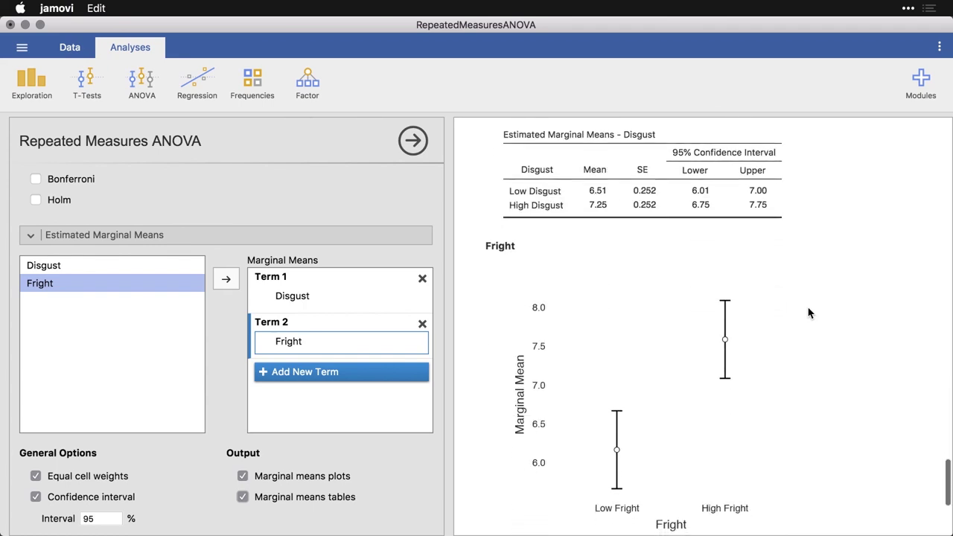